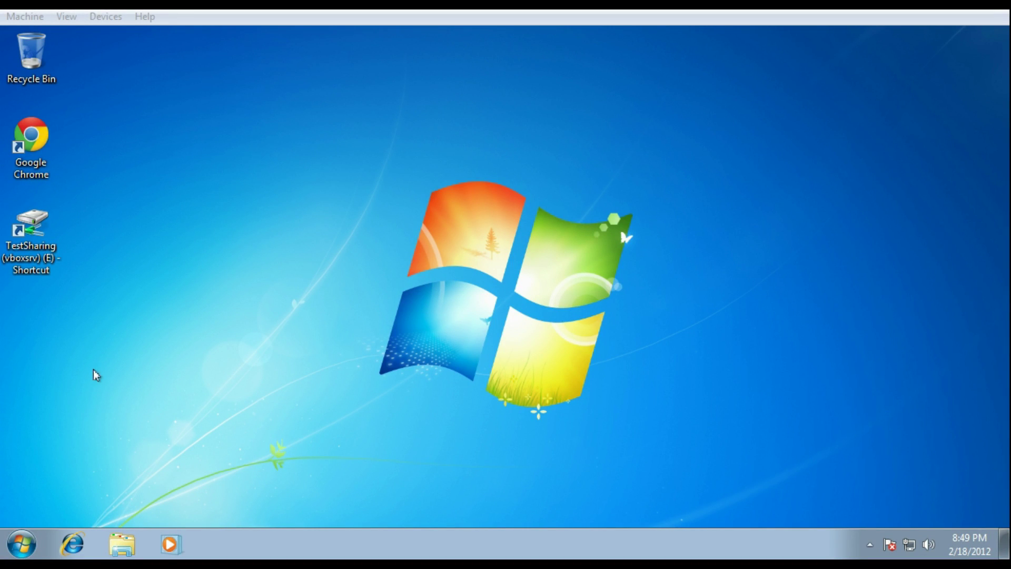
Open Disk Management from Computer's Manage console and select the 19.90 GB C: partition on Disk 0
{"action": "left_click", "coordinate": [21, 545]}
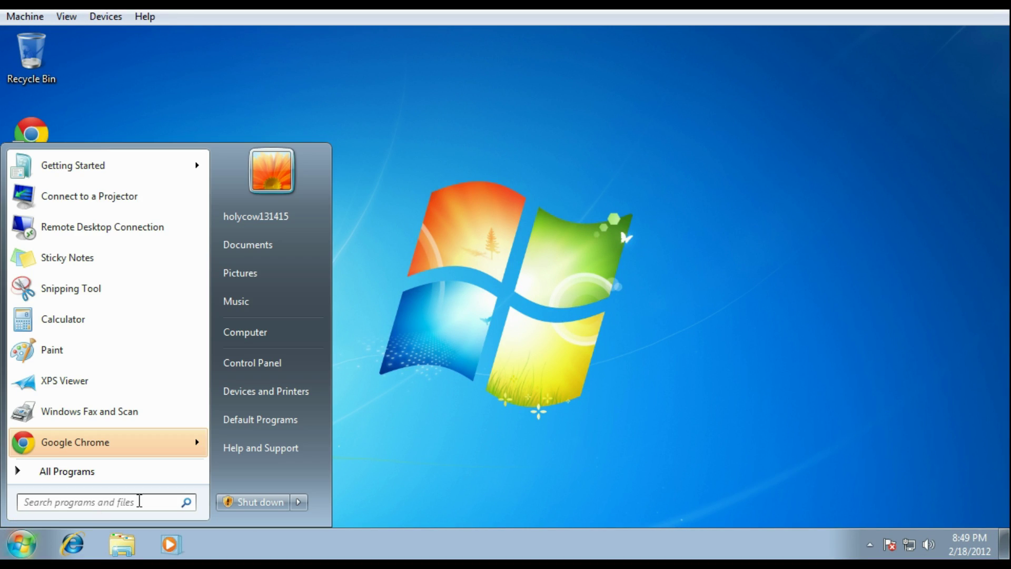
{"action": "right_click", "coordinate": [274, 332]}
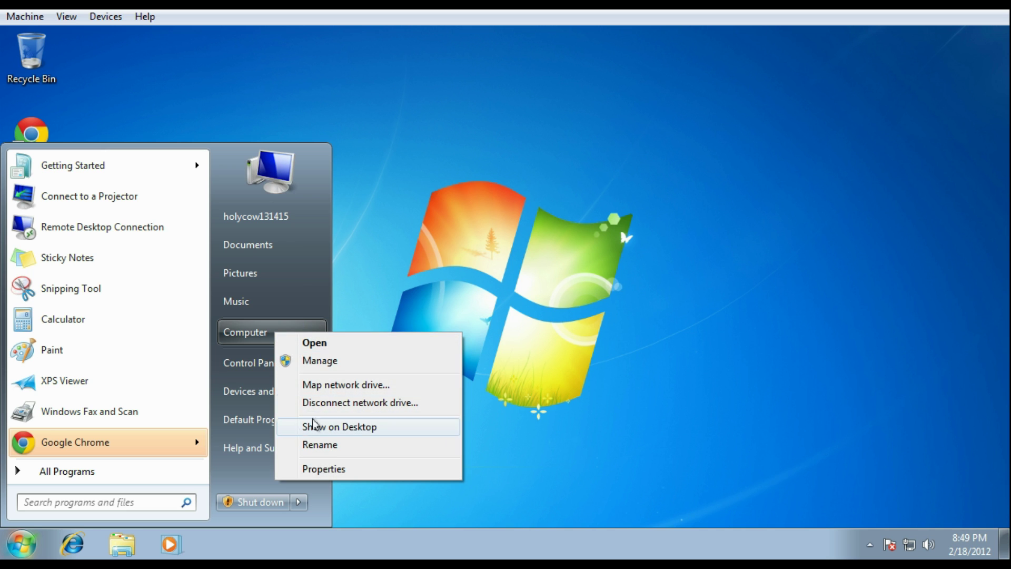
{"action": "left_click", "coordinate": [334, 363]}
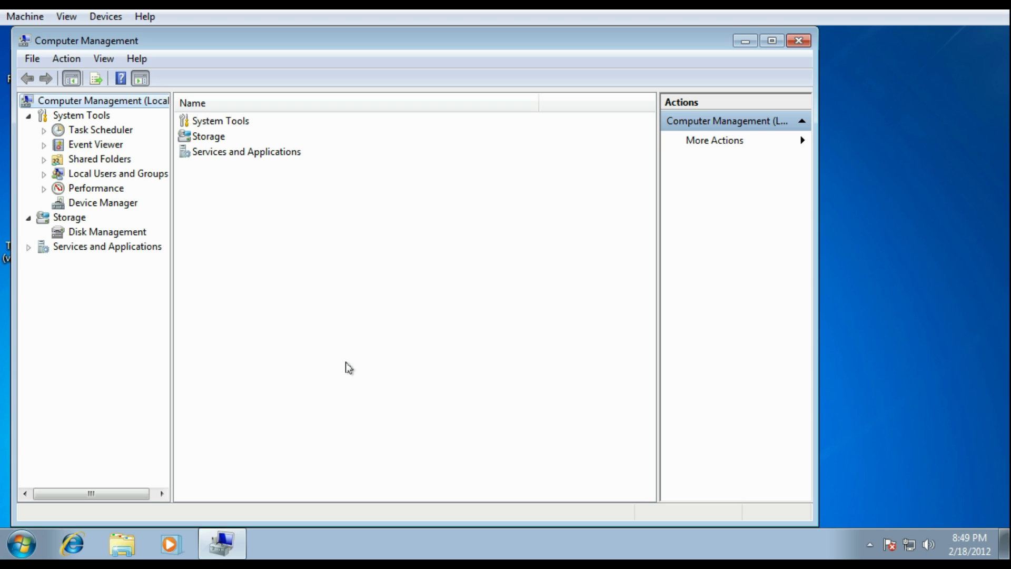
{"action": "left_click", "coordinate": [106, 233]}
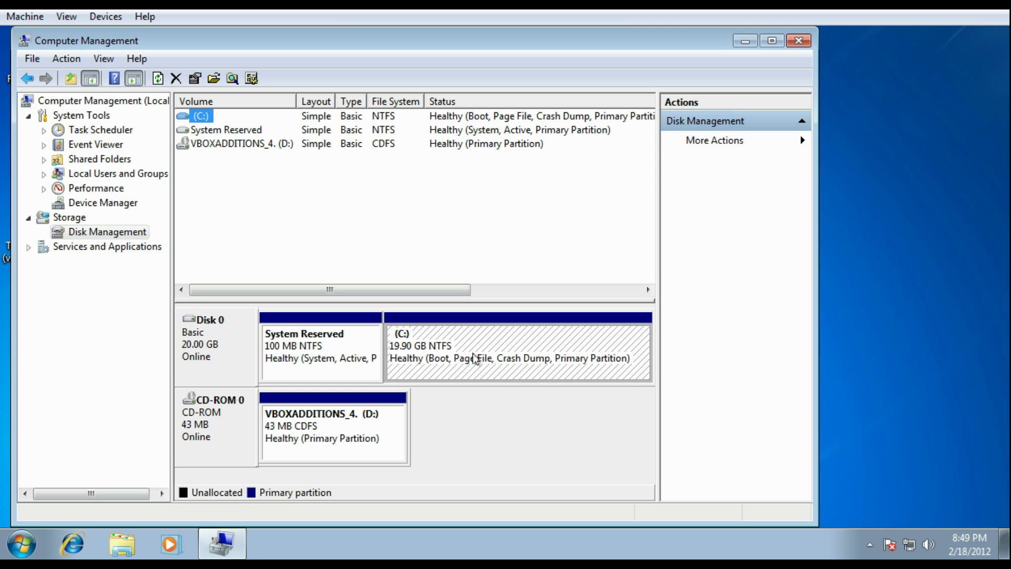
{"action": "left_click", "coordinate": [513, 349]}
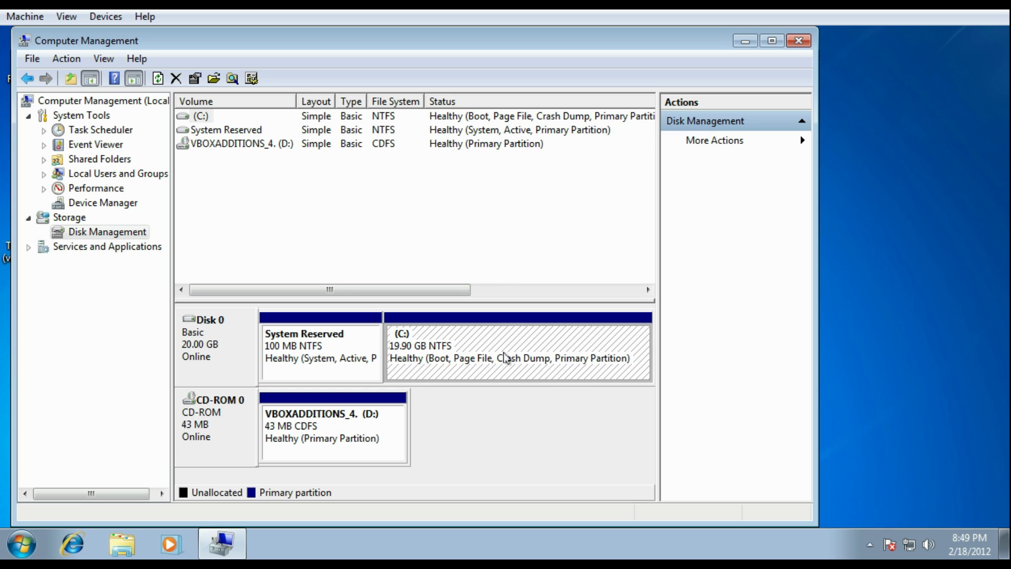
Shrink the C: volume by about 5000 MB, leaving C: at 15.02 GB and 4.88 GB unallocated
{"action": "right_click", "coordinate": [505, 353]}
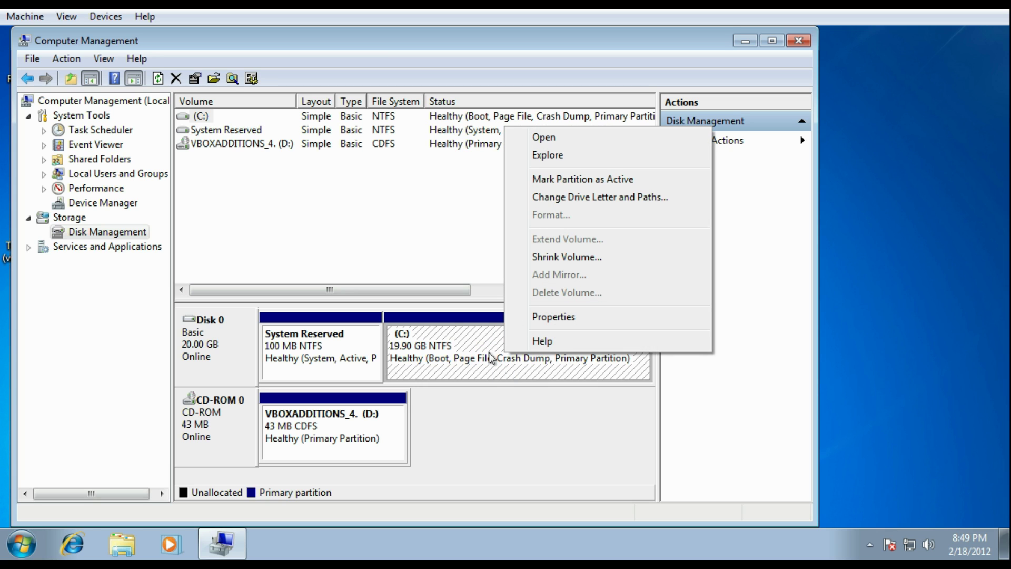
{"action": "left_click", "coordinate": [571, 261]}
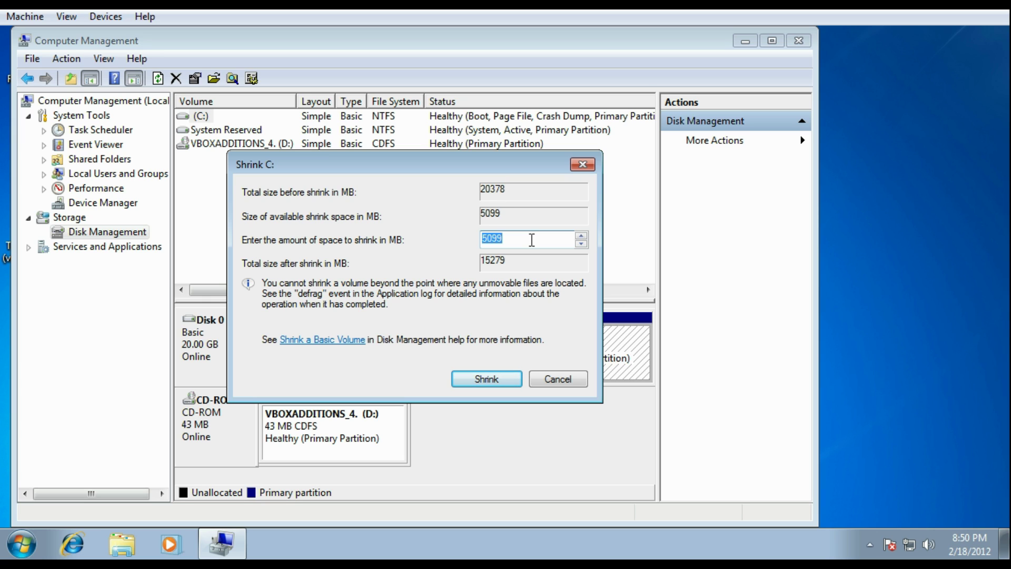
{"action": "left_click", "coordinate": [581, 237]}
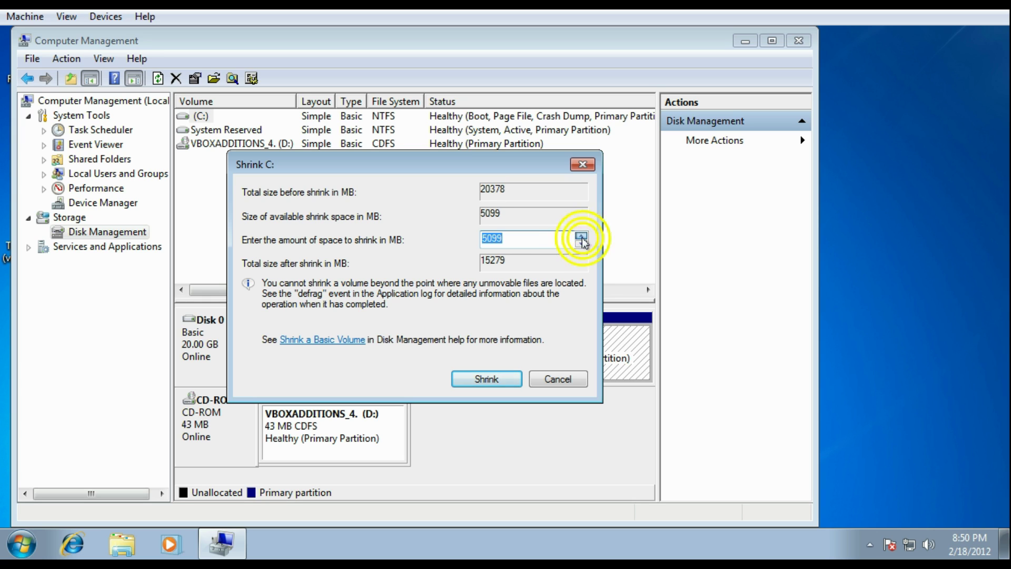
{"action": "left_click", "coordinate": [581, 245]}
{"action": "left_click", "coordinate": [582, 246]}
{"action": "left_click", "coordinate": [582, 245]}
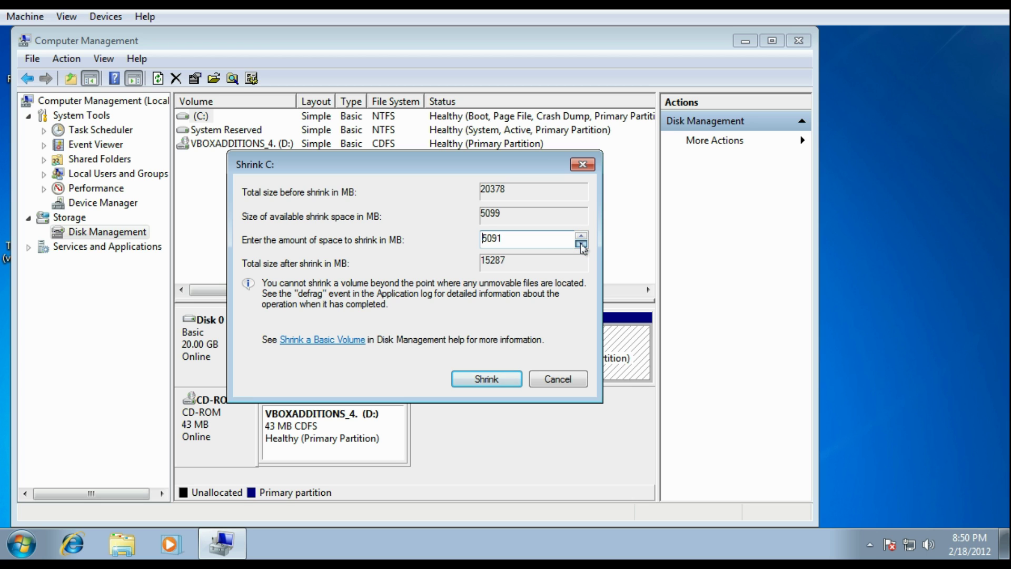
{"action": "left_click_drag", "start_coordinate": [581, 246], "coordinate": [582, 245]}
{"action": "left_click", "coordinate": [582, 237]}
{"action": "left_click", "coordinate": [581, 237]}
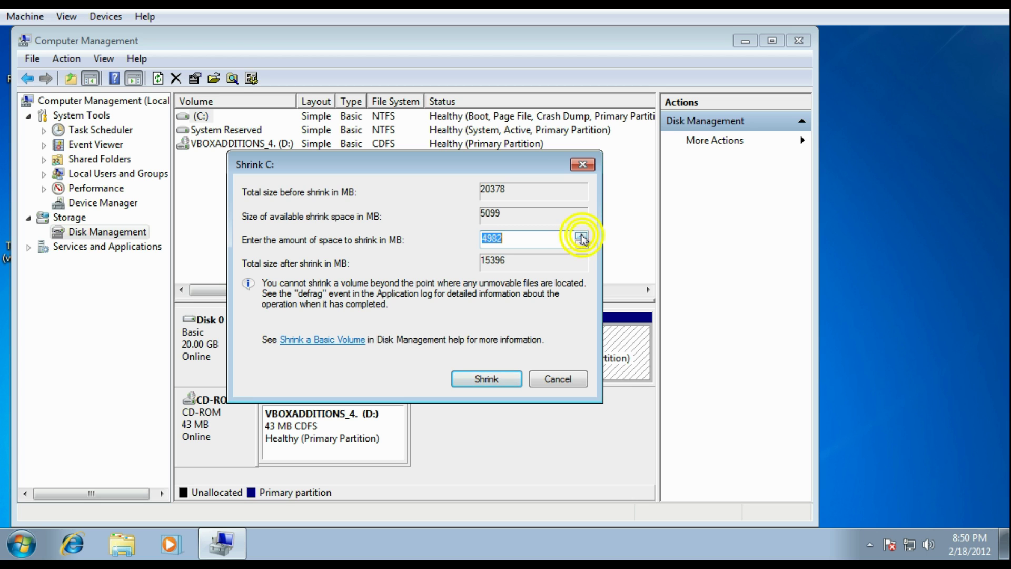
{"action": "left_click", "coordinate": [582, 237]}
{"action": "left_click", "coordinate": [581, 238]}
{"action": "left_click", "coordinate": [582, 237]}
{"action": "left_click", "coordinate": [582, 237]}
{"action": "left_click", "coordinate": [581, 237]}
{"action": "left_click", "coordinate": [582, 237]}
{"action": "left_click", "coordinate": [581, 237]}
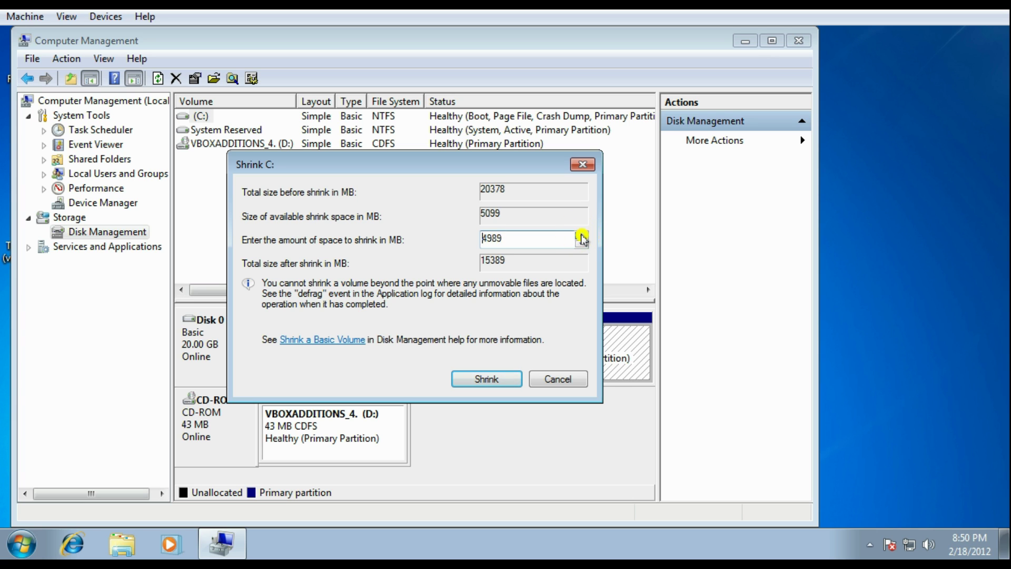
{"action": "left_click", "coordinate": [581, 237]}
{"action": "left_click", "coordinate": [581, 237]}
{"action": "left_click", "coordinate": [582, 237]}
{"action": "left_click", "coordinate": [582, 237]}
{"action": "left_click", "coordinate": [582, 237]}
{"action": "left_click", "coordinate": [581, 237]}
{"action": "left_click", "coordinate": [582, 237]}
{"action": "left_click", "coordinate": [582, 237]}
{"action": "left_click", "coordinate": [582, 237]}
{"action": "left_click", "coordinate": [582, 237]}
{"action": "left_click", "coordinate": [582, 237]}
{"action": "left_click", "coordinate": [486, 379]}
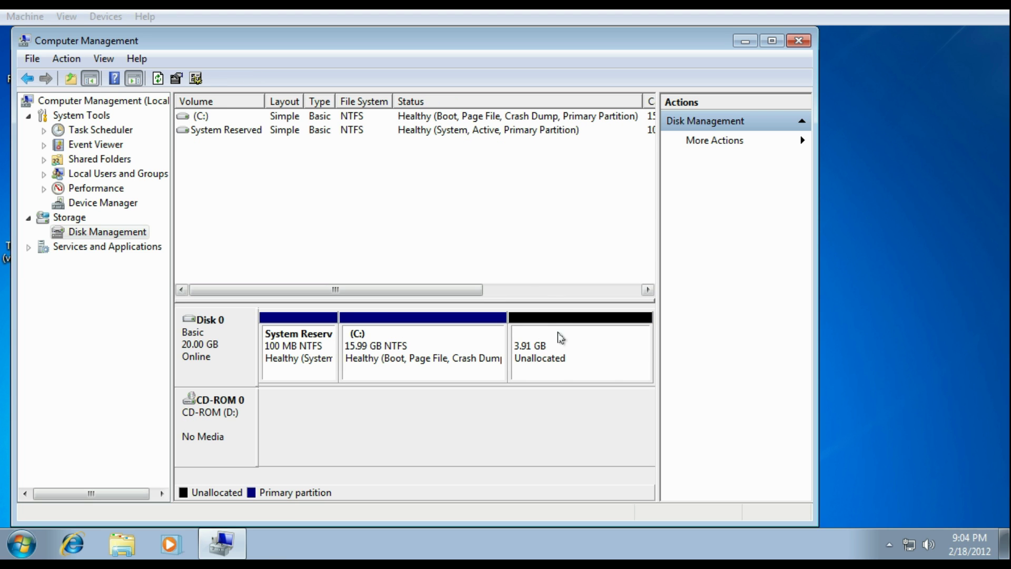
Create a 3999 MB NTFS simple volume on drive E: labelled 'ubuntu' from the unallocated space
{"action": "right_click", "coordinate": [563, 359]}
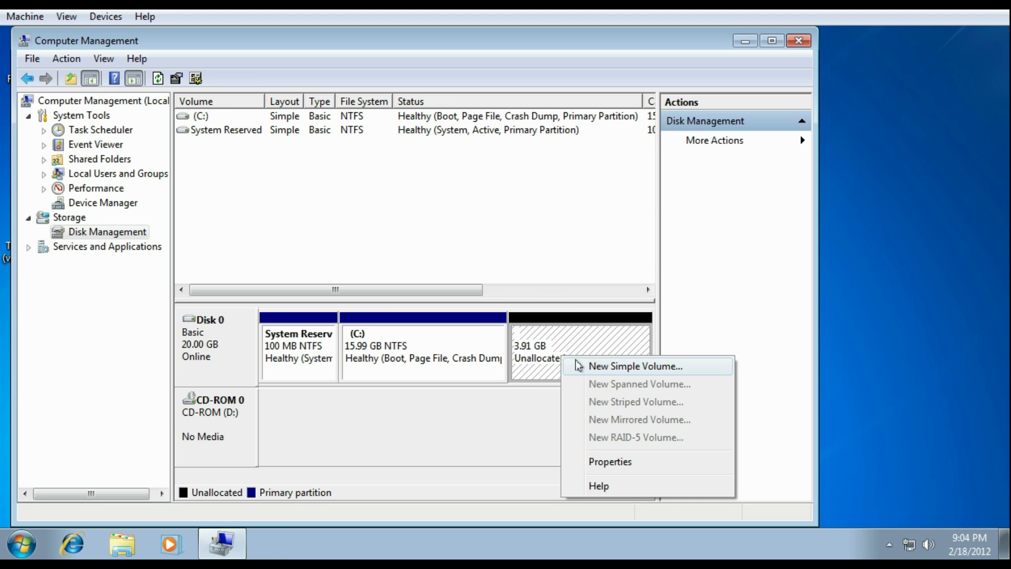
{"action": "left_click", "coordinate": [607, 367]}
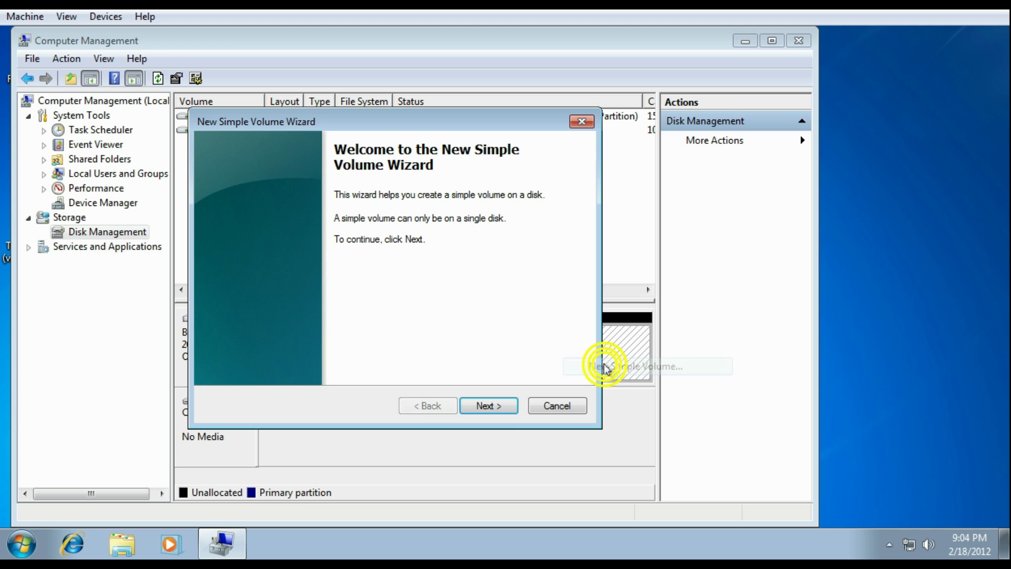
{"action": "left_click", "coordinate": [503, 407]}
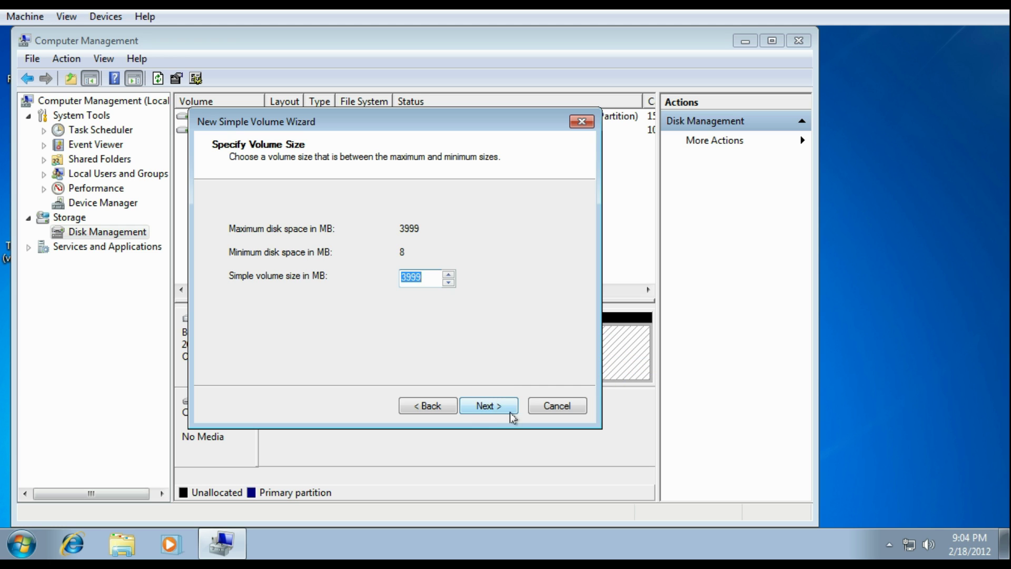
{"action": "left_click", "coordinate": [506, 411]}
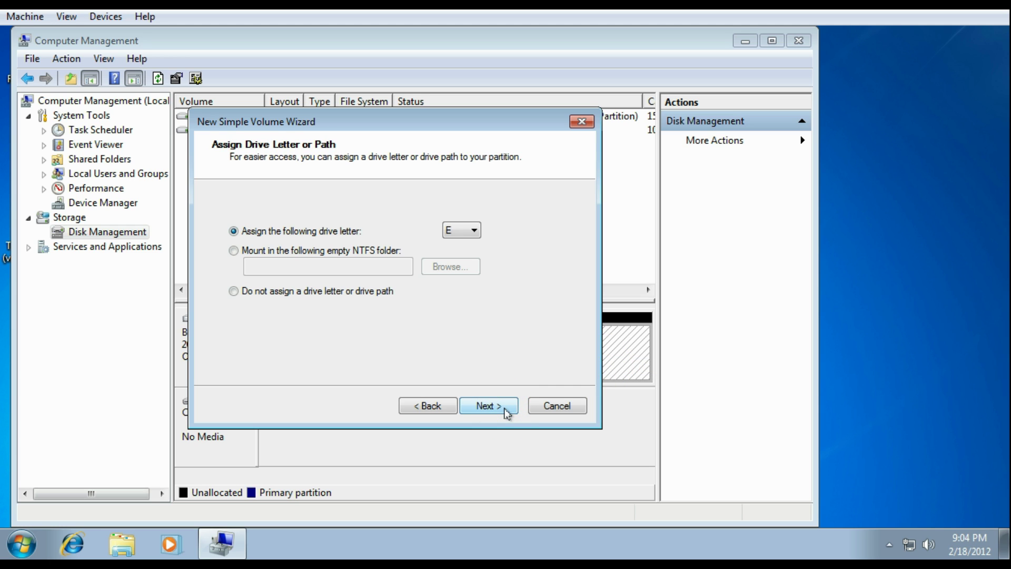
{"action": "left_click", "coordinate": [499, 410]}
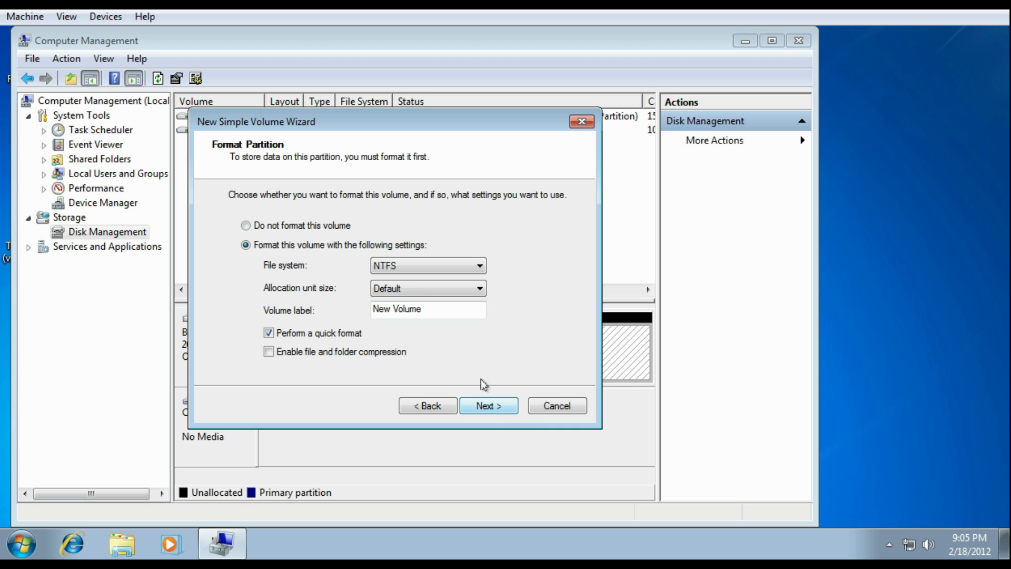
{"action": "left_click_drag", "start_coordinate": [440, 312], "coordinate": [285, 316]}
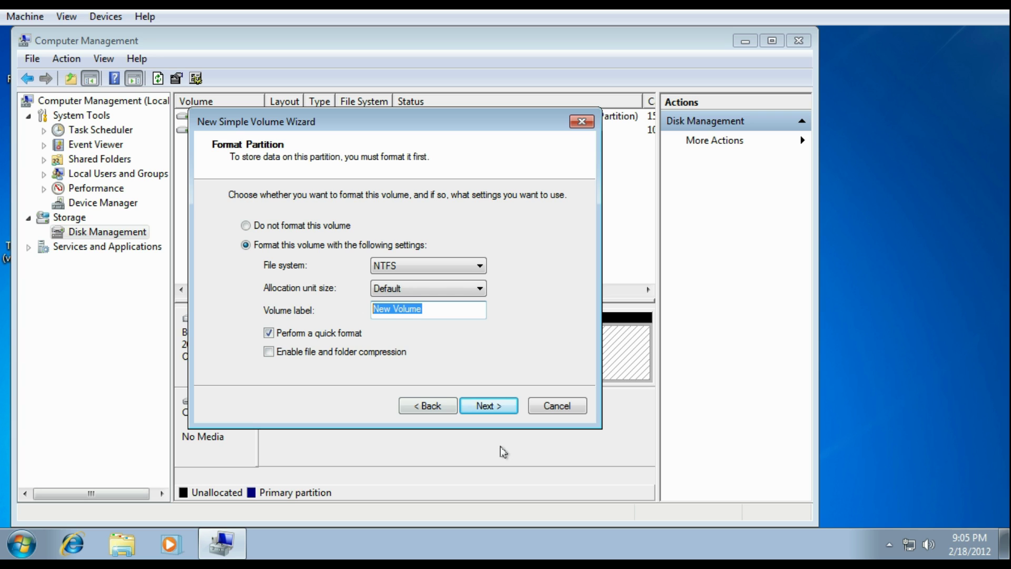
{"action": "type", "text": "ubuntu"}
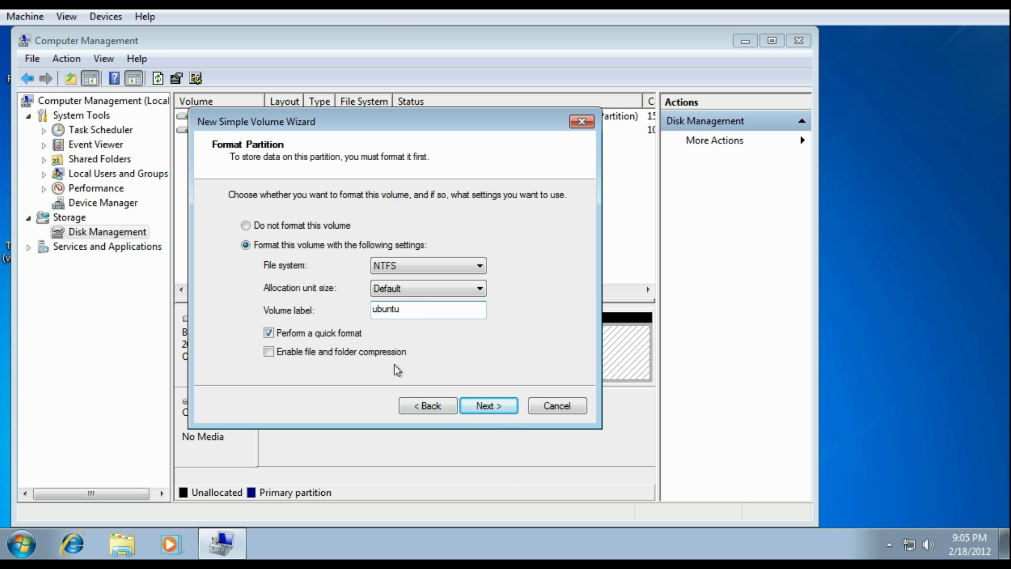
{"action": "left_click", "coordinate": [495, 408]}
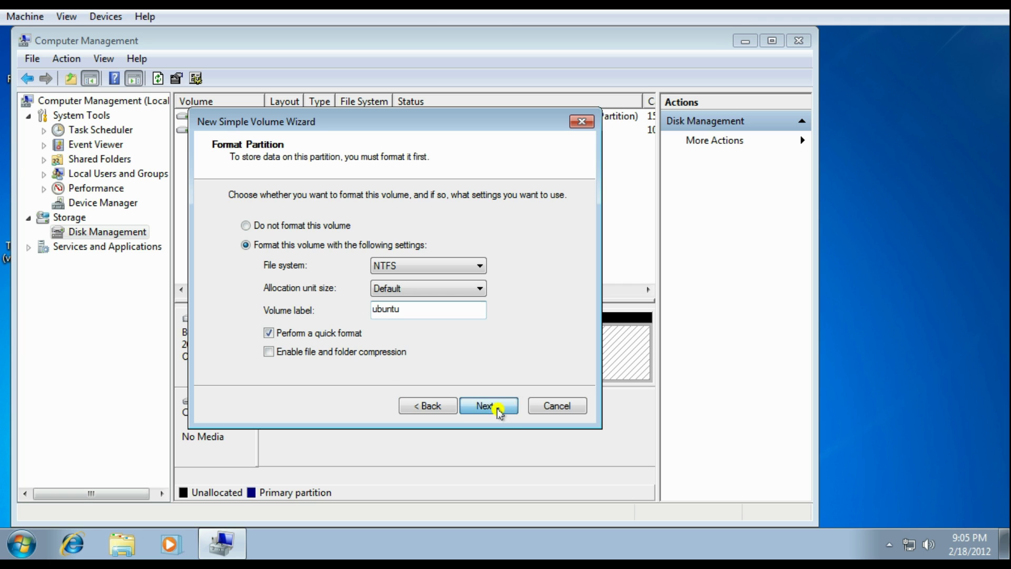
{"action": "left_click", "coordinate": [495, 406]}
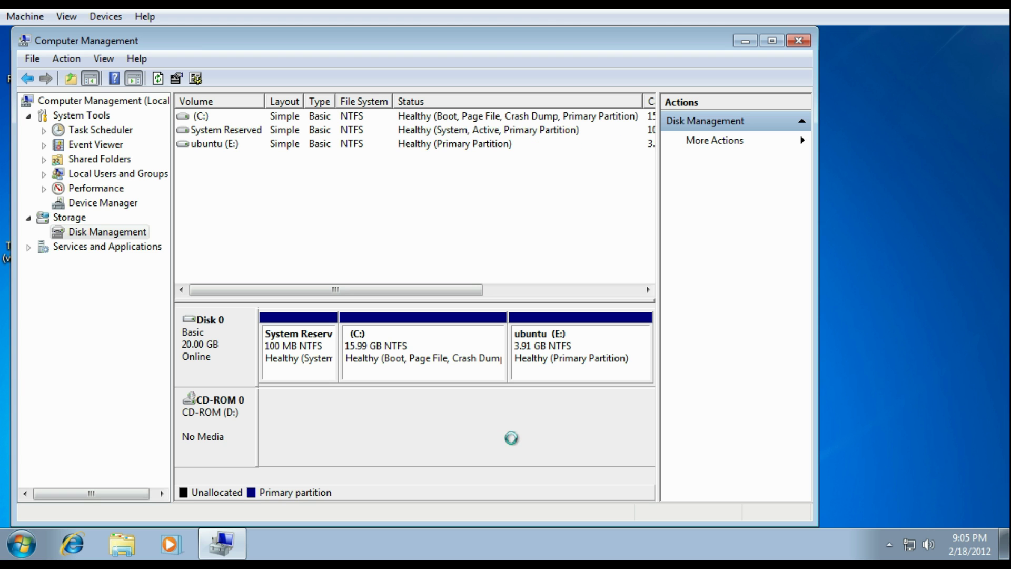
Close Computer Management and bring up the virtual machine's CD/DVD device options
{"action": "left_click", "coordinate": [795, 40]}
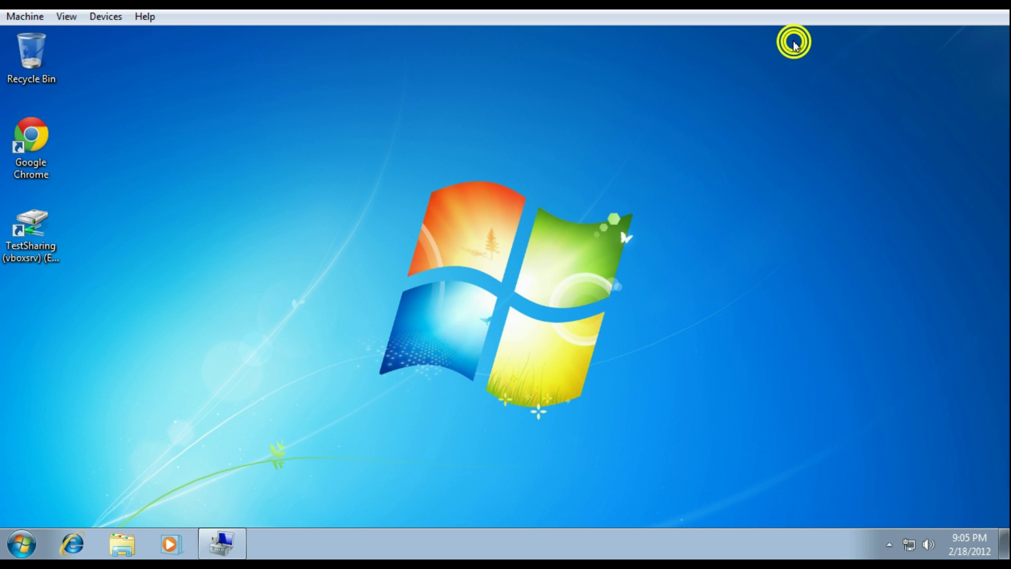
{"action": "left_click", "coordinate": [105, 17]}
{"action": "mouse_move", "coordinate": [274, 53]}
{"action": "mouse_move", "coordinate": [265, 36]}
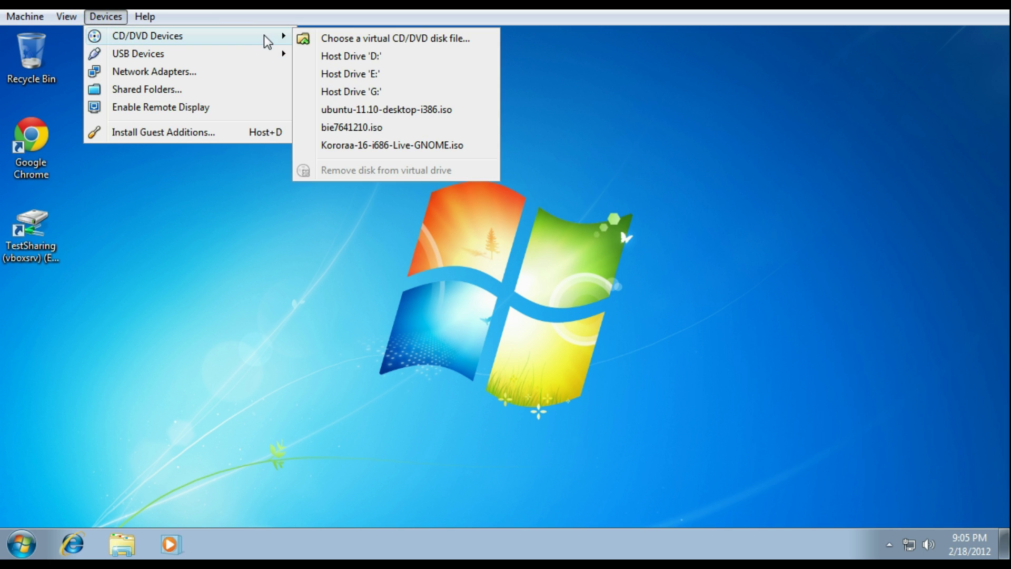
Insert the ubuntu-11.10-desktop-i386.iso disc into the virtual drive and restart Windows 7
{"action": "left_click", "coordinate": [368, 110]}
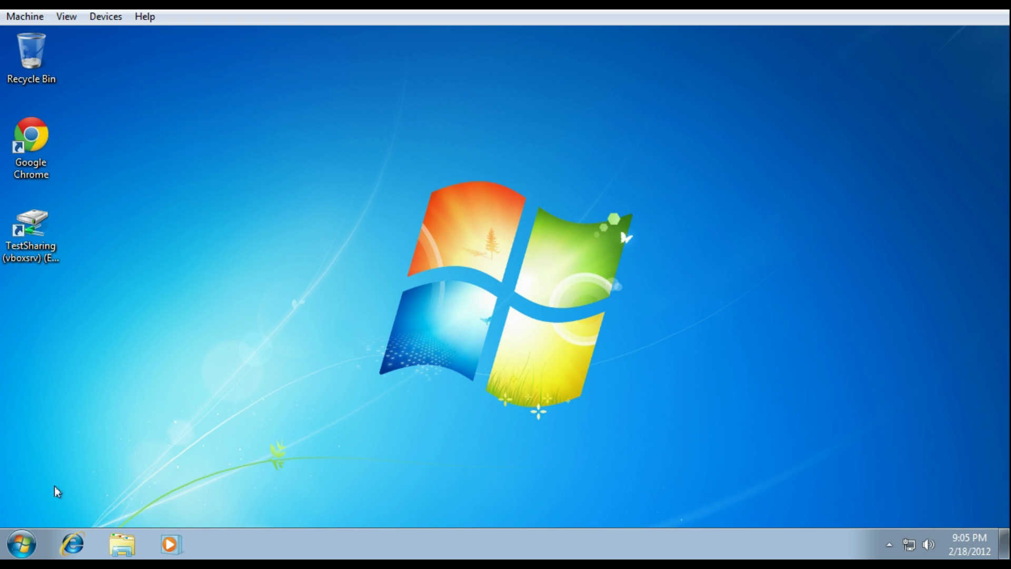
{"action": "left_click", "coordinate": [22, 543]}
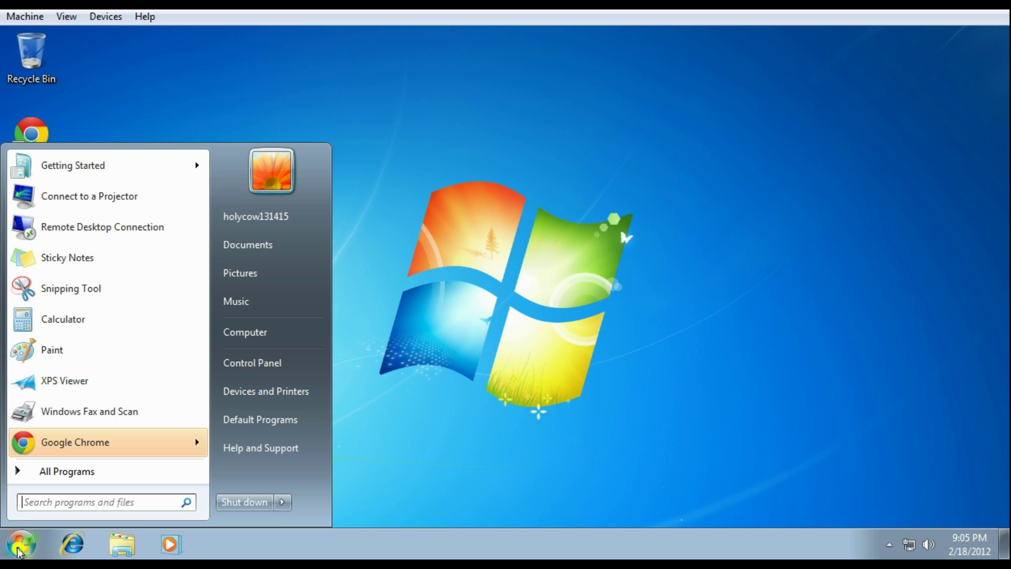
{"action": "left_click", "coordinate": [283, 503]}
{"action": "left_click", "coordinate": [329, 481]}
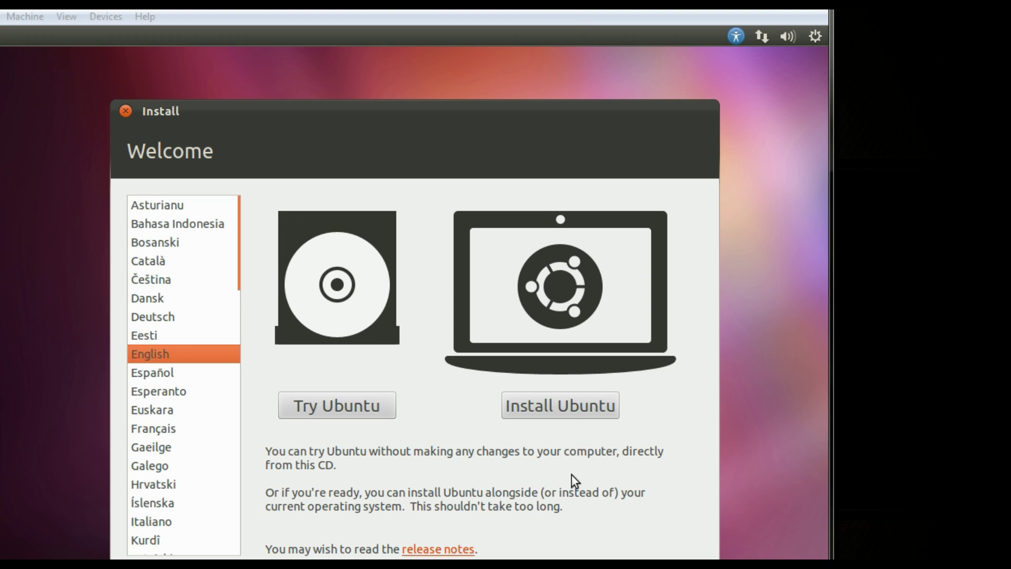
Choose Install Ubuntu and continue past the Preparing to install checks
{"action": "left_click", "coordinate": [561, 406]}
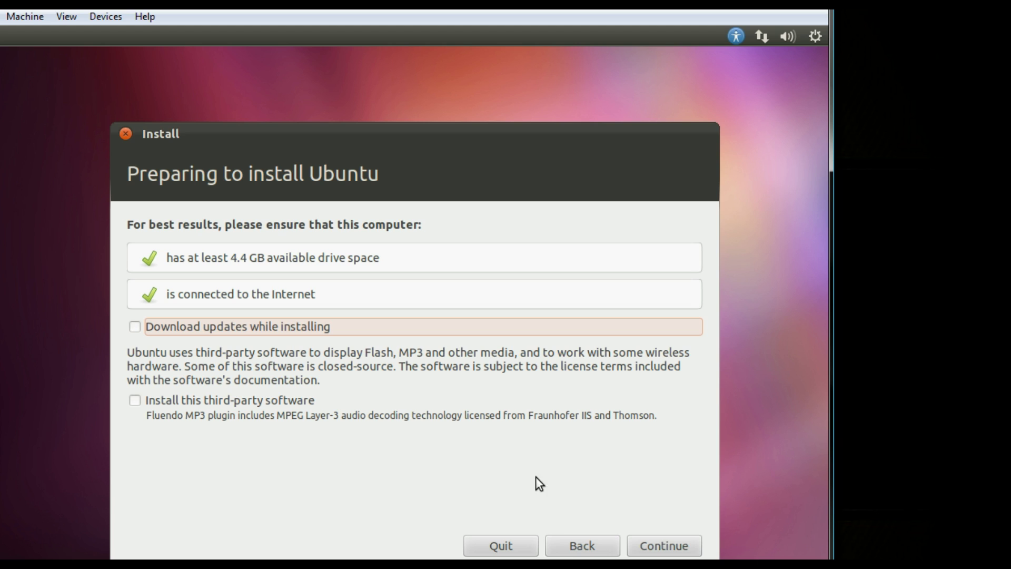
{"action": "left_click", "coordinate": [660, 545]}
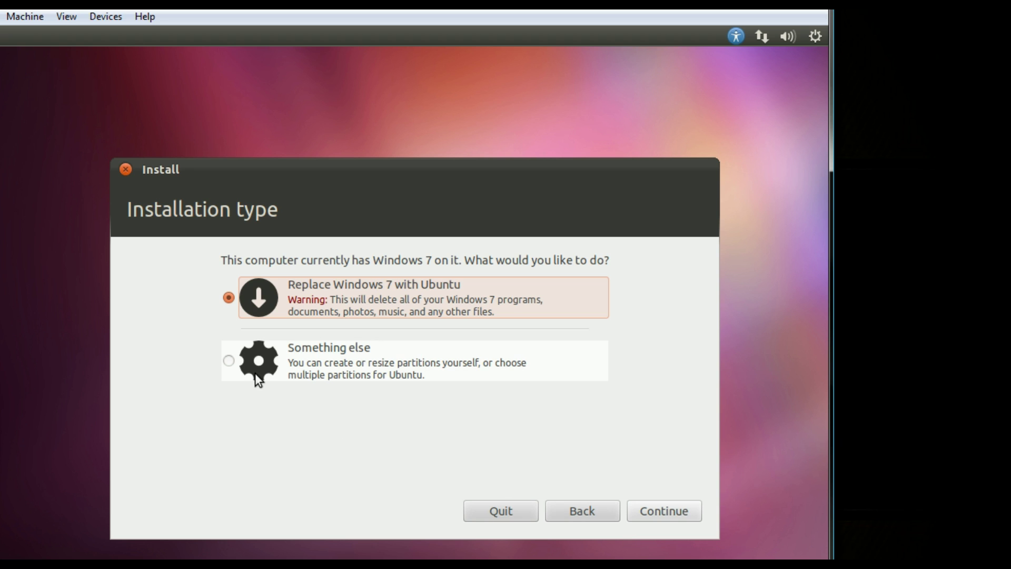
Choose 'Something else' for manual partitioning and select the 195 MB free space row
{"action": "left_click", "coordinate": [227, 360]}
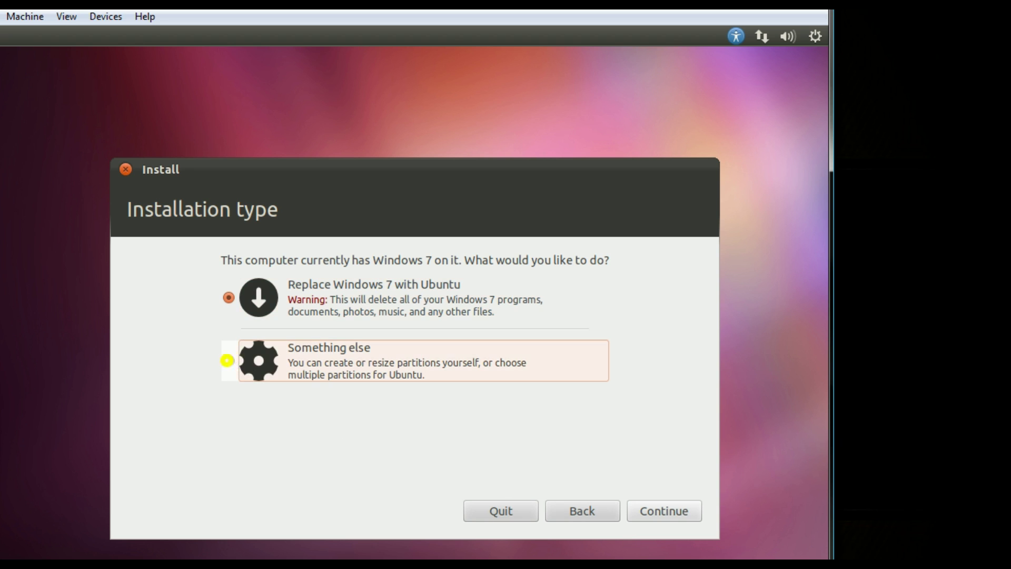
{"action": "left_click", "coordinate": [669, 513]}
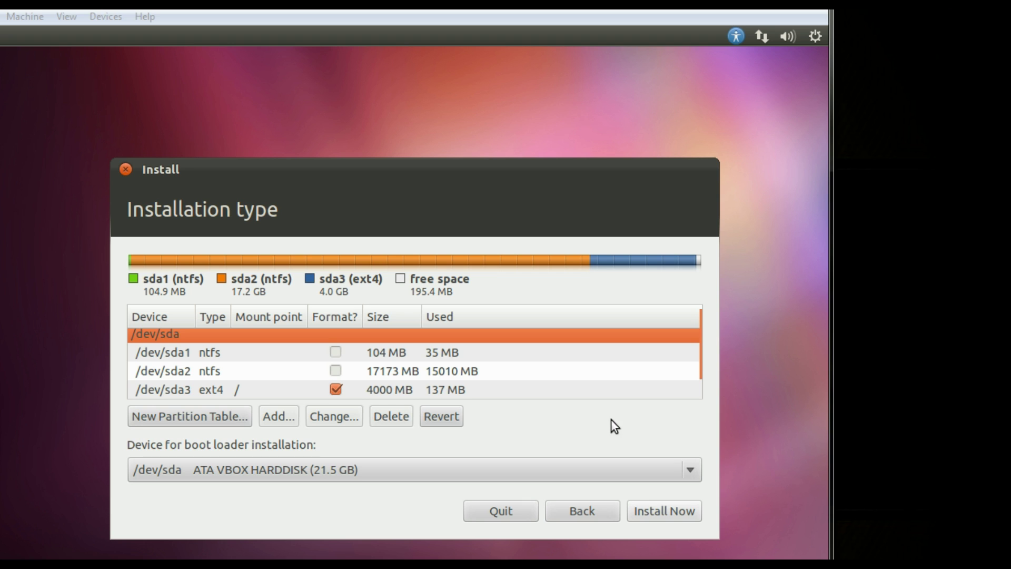
{"action": "scroll", "coordinate": [400, 379], "scroll_direction": "down", "scroll_amount": 2}
{"action": "left_click", "coordinate": [373, 390]}
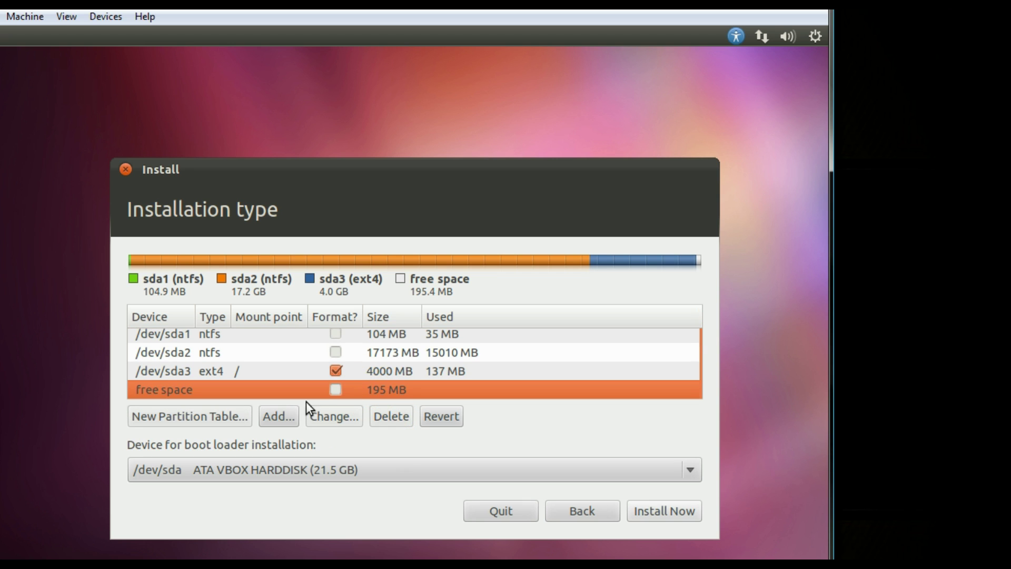
Create the 193 MB swap partition /dev/sda5 in the free space, then check the sda5 and sda3 rows
{"action": "left_click", "coordinate": [280, 417]}
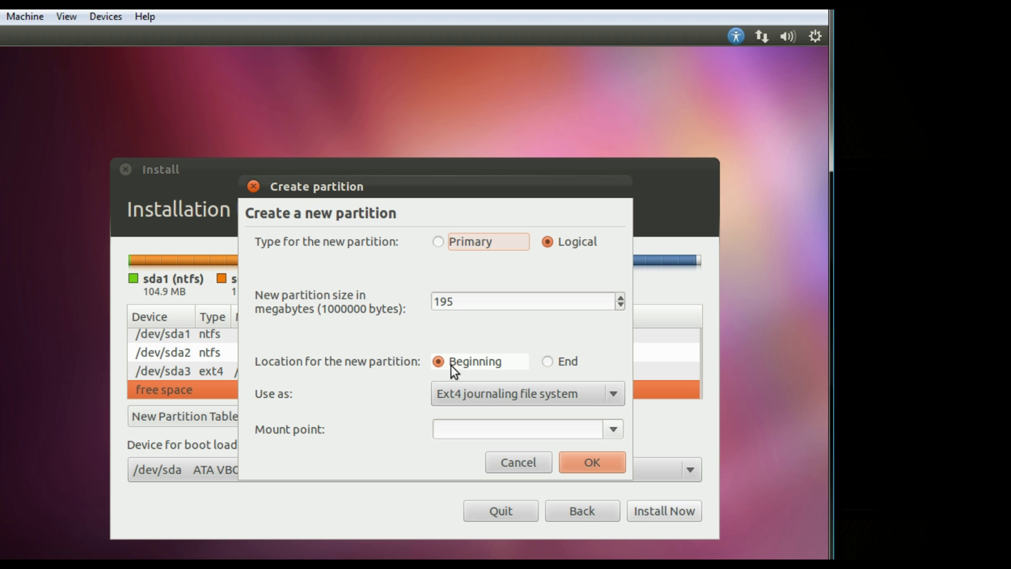
{"action": "left_click", "coordinate": [511, 396]}
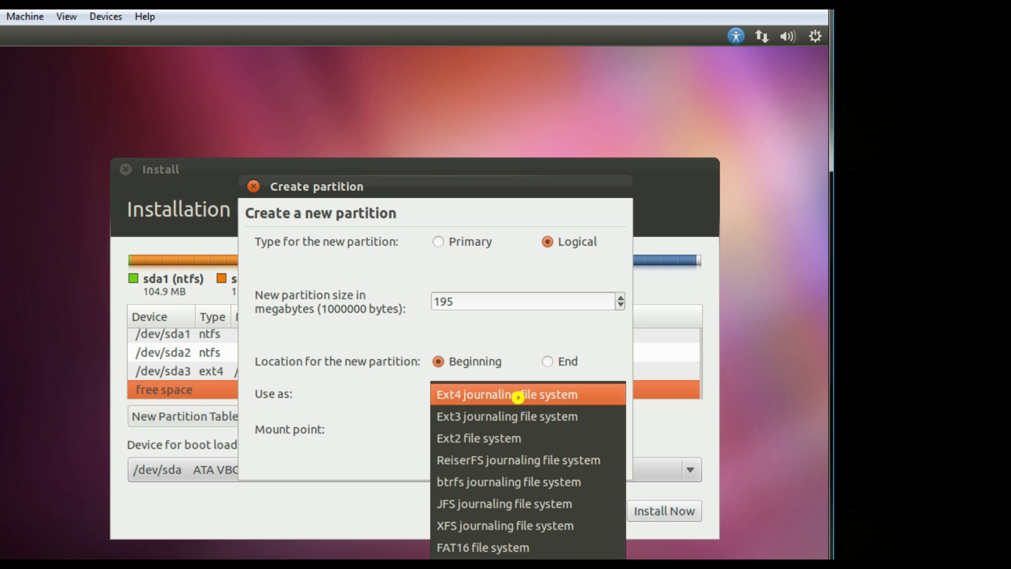
{"action": "left_click", "coordinate": [442, 548]}
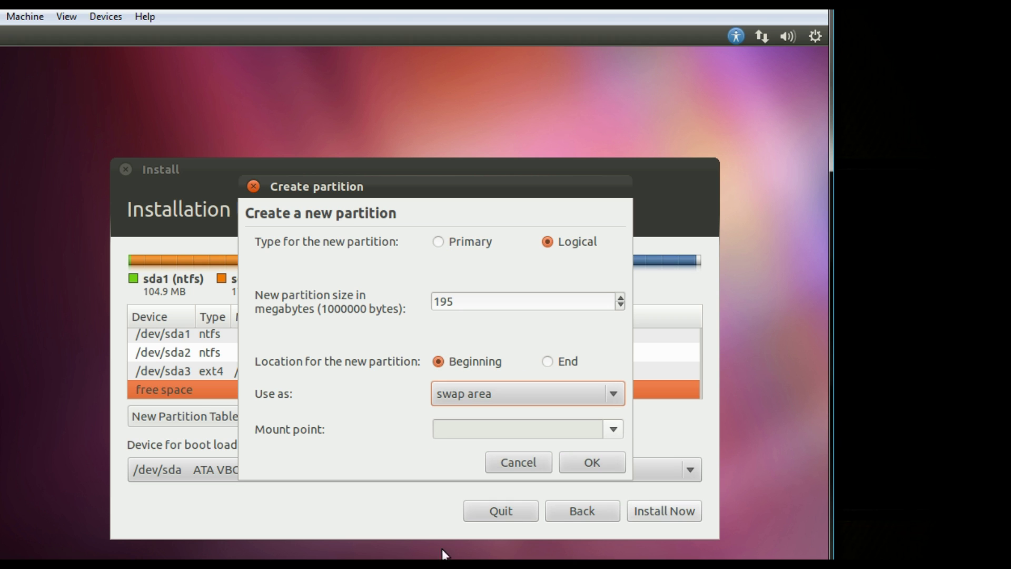
{"action": "left_click", "coordinate": [585, 462]}
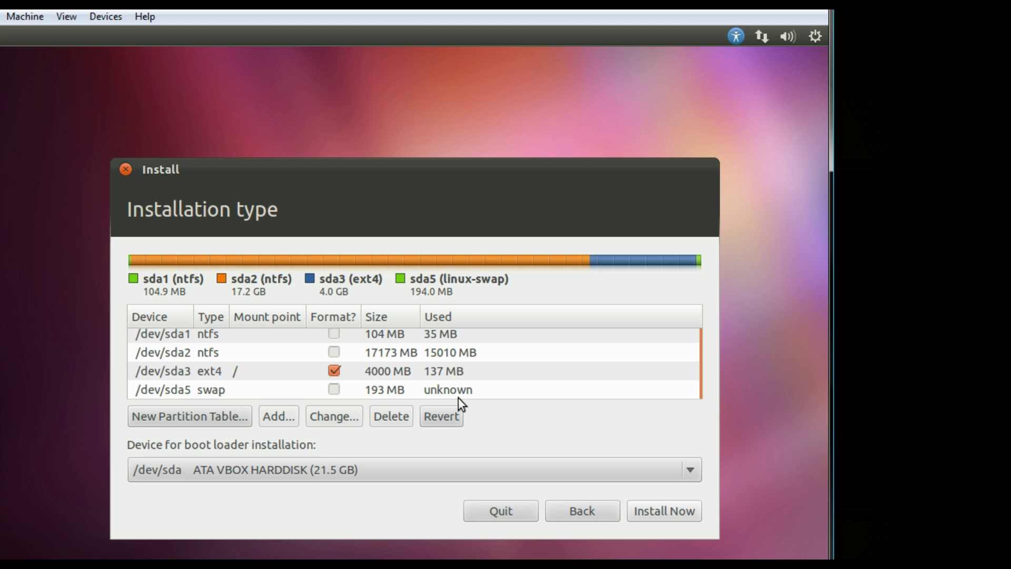
{"action": "left_click", "coordinate": [359, 390]}
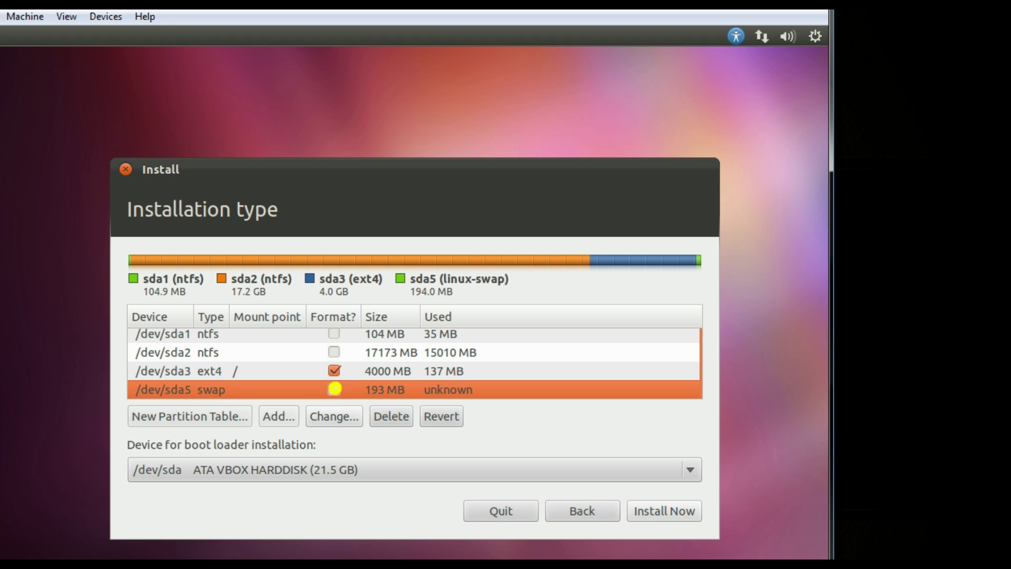
{"action": "left_click", "coordinate": [465, 372]}
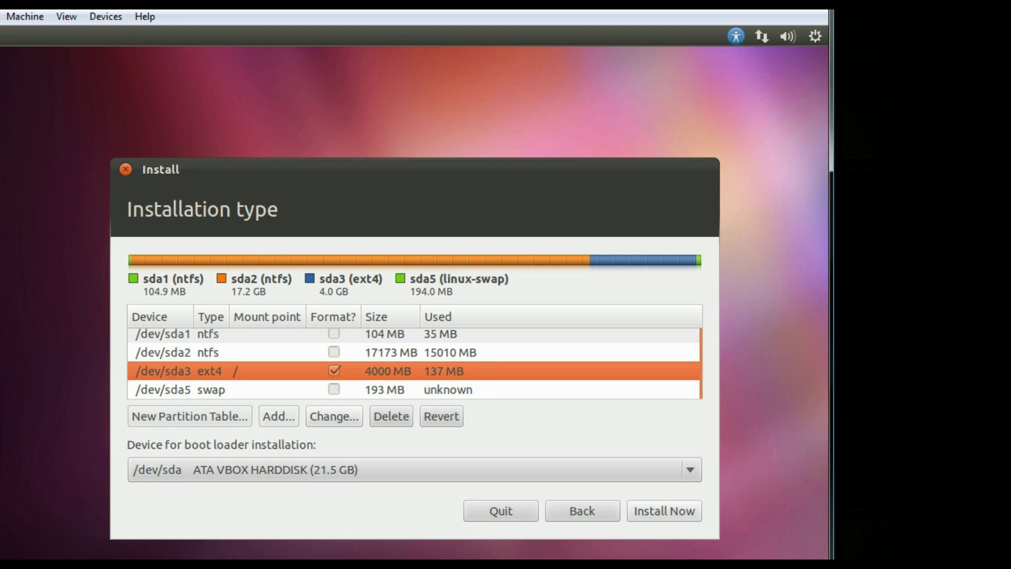
Install Ubuntu onto the sda3 root and sda5 swap layout, then restart when it completes
{"action": "left_click", "coordinate": [649, 510]}
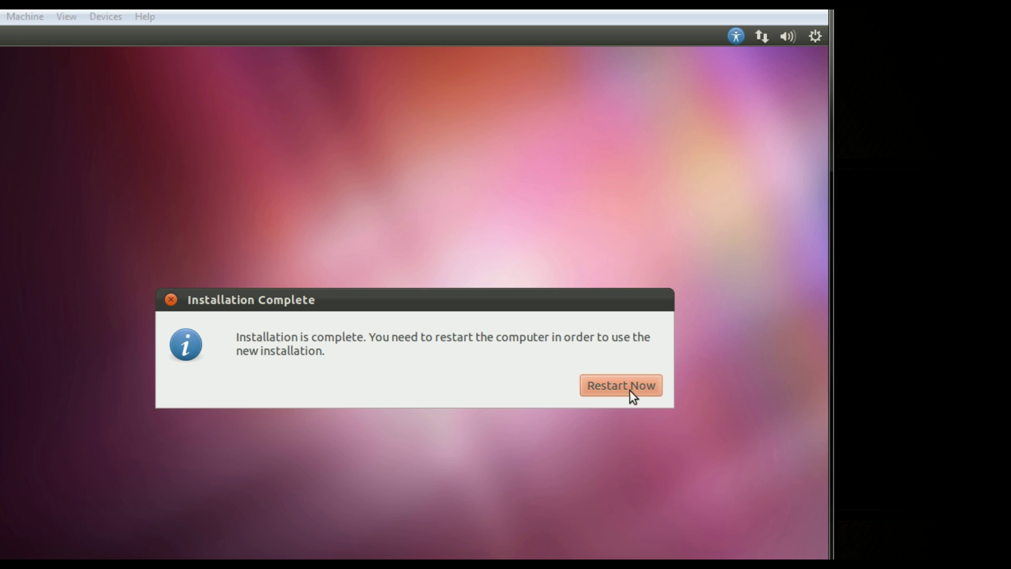
{"action": "left_click", "coordinate": [631, 391]}
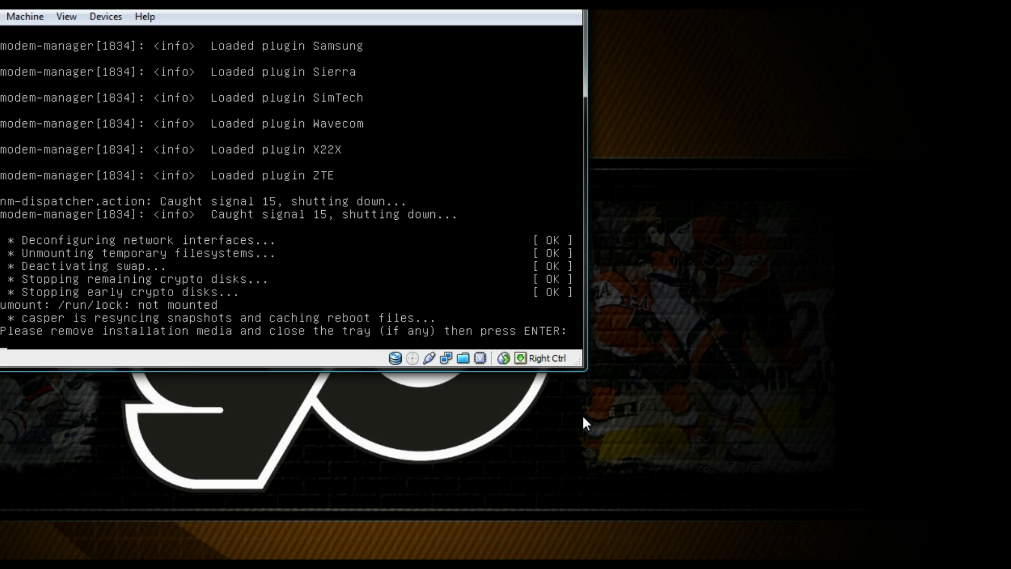
Confirm the installation media is removed, then boot 'Ubuntu, with Linux 3.0.0-12-generic' from GRUB
{"action": "key", "text": "Return"}
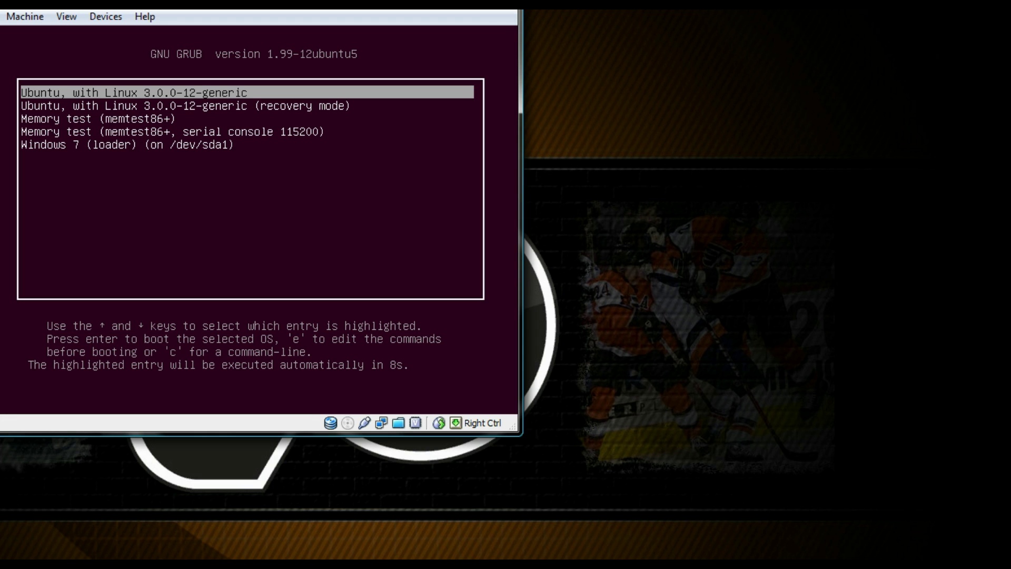
{"action": "left_click", "coordinate": [368, 236]}
{"action": "key", "text": "Return"}
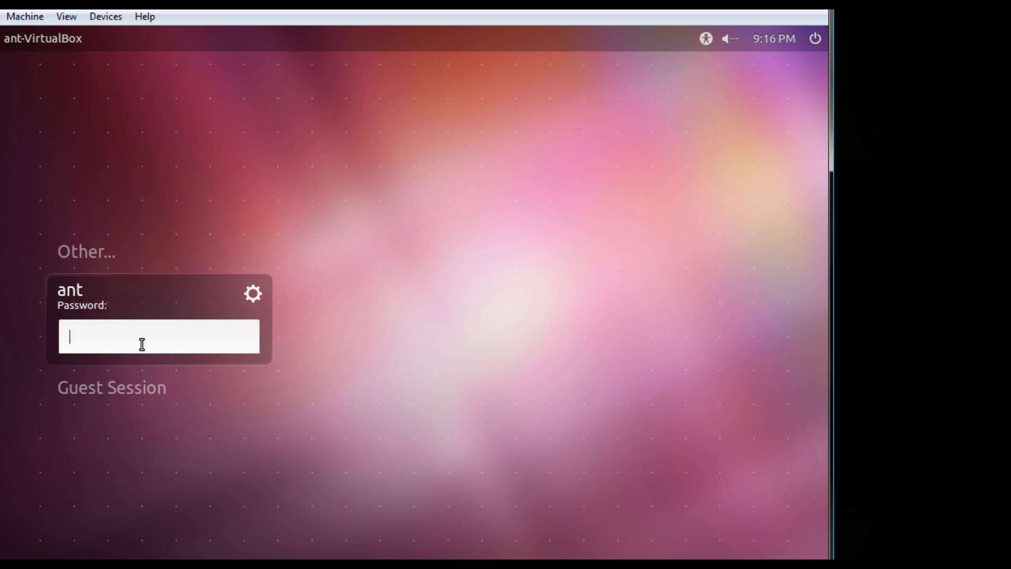
Enter the account password at the Ubuntu login screen to log in
{"action": "left_click", "coordinate": [129, 343]}
{"action": "type", "text": "********"}
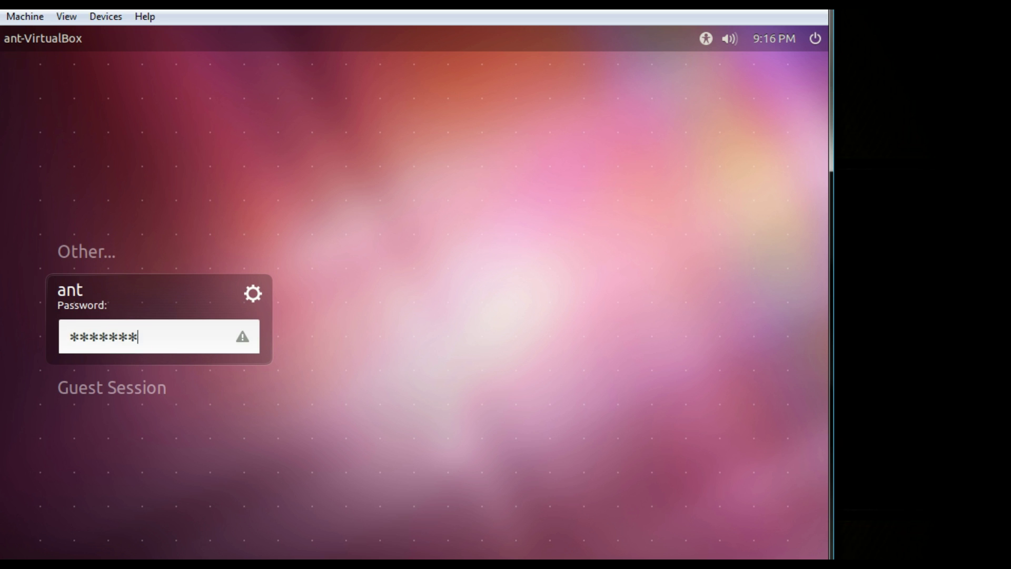
{"action": "key", "text": "Return"}
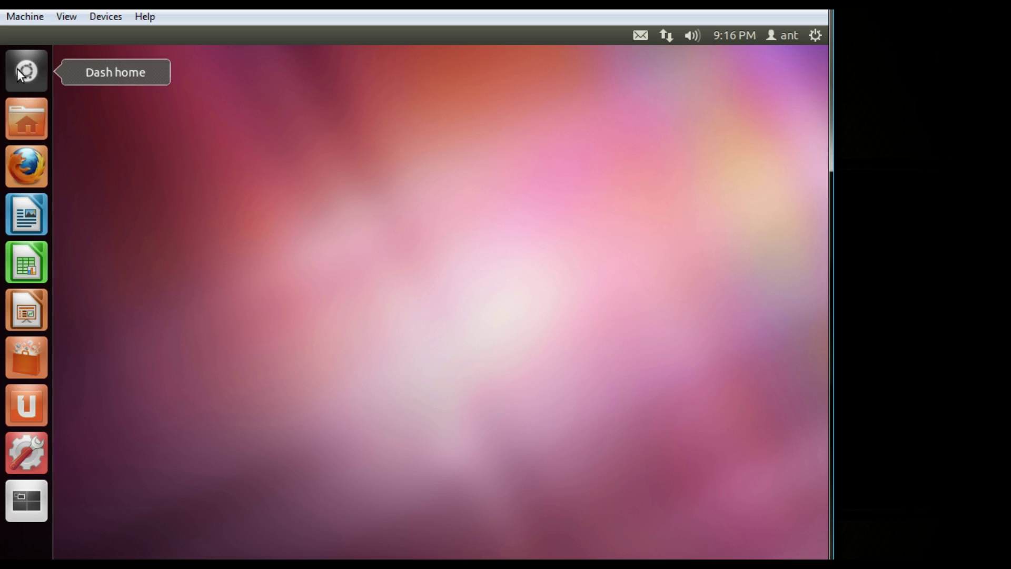
Use the Dash's Find Files view to open a folder and browse the root File System
{"action": "left_click", "coordinate": [19, 72]}
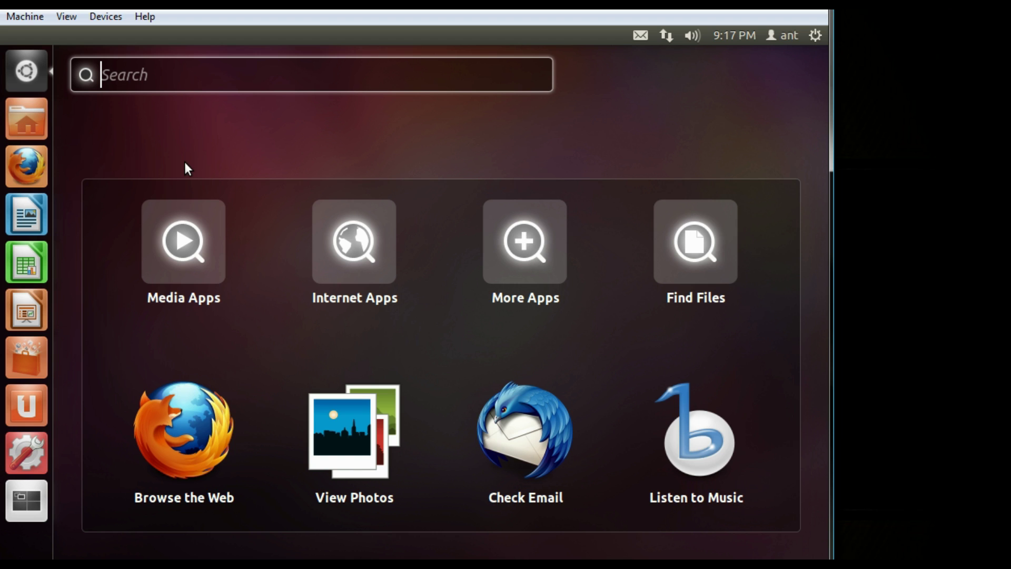
{"action": "left_click", "coordinate": [695, 241]}
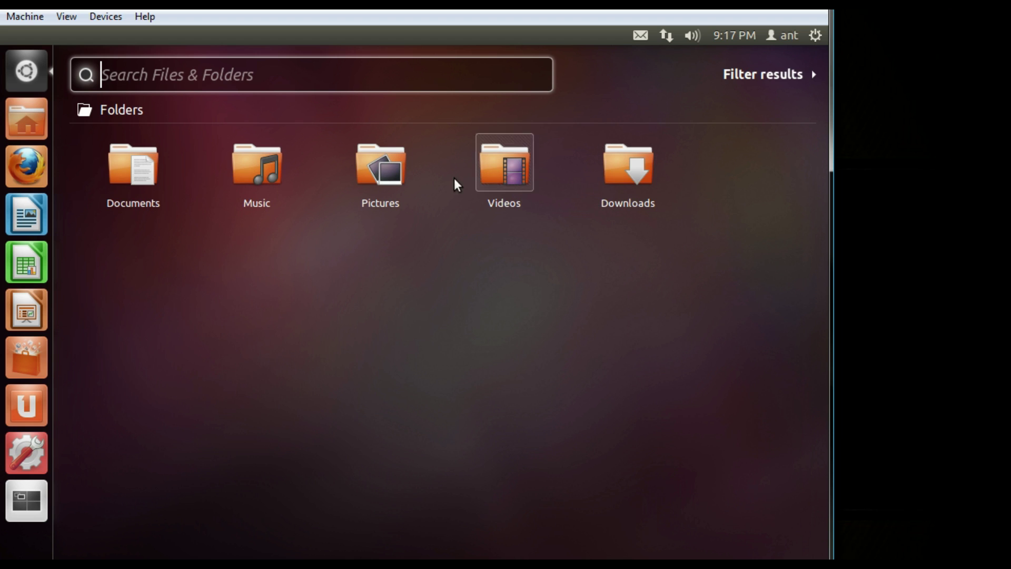
{"action": "left_click", "coordinate": [380, 164]}
{"action": "left_click", "coordinate": [156, 360]}
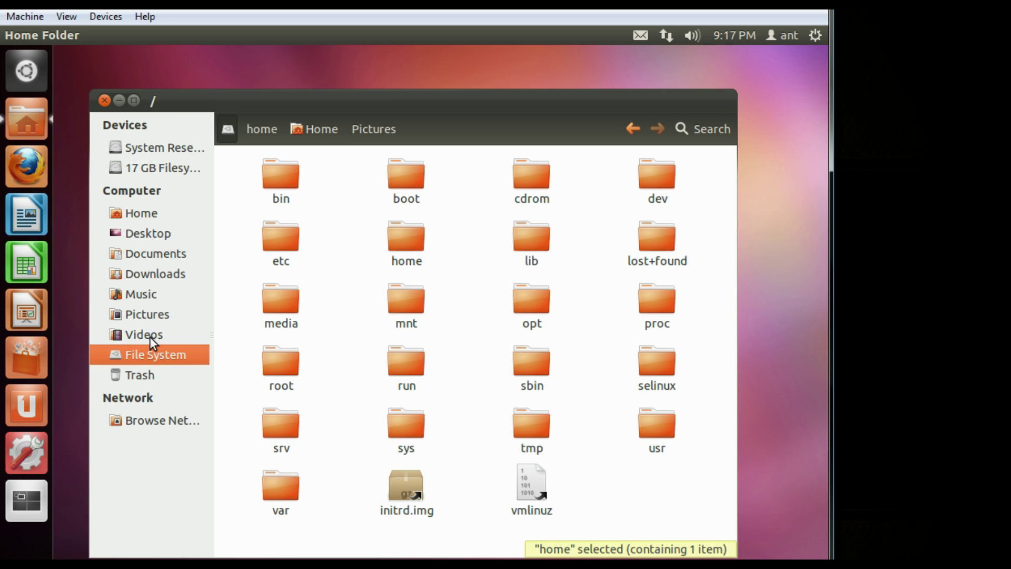
Close the file manager and bring up the Shut Down confirmation from the gear menu
{"action": "left_click", "coordinate": [105, 100]}
{"action": "left_click", "coordinate": [816, 36]}
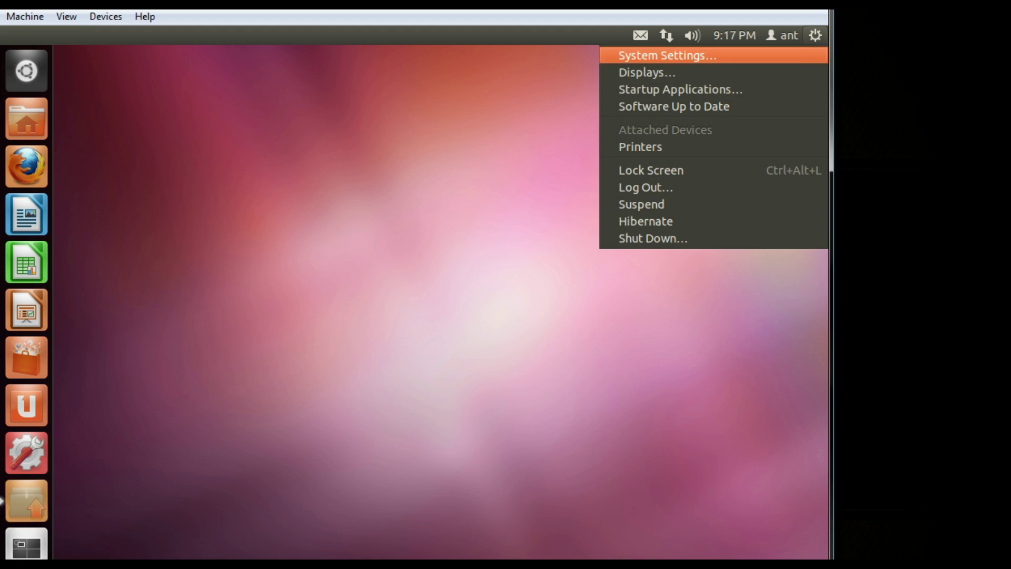
{"action": "left_click", "coordinate": [671, 239]}
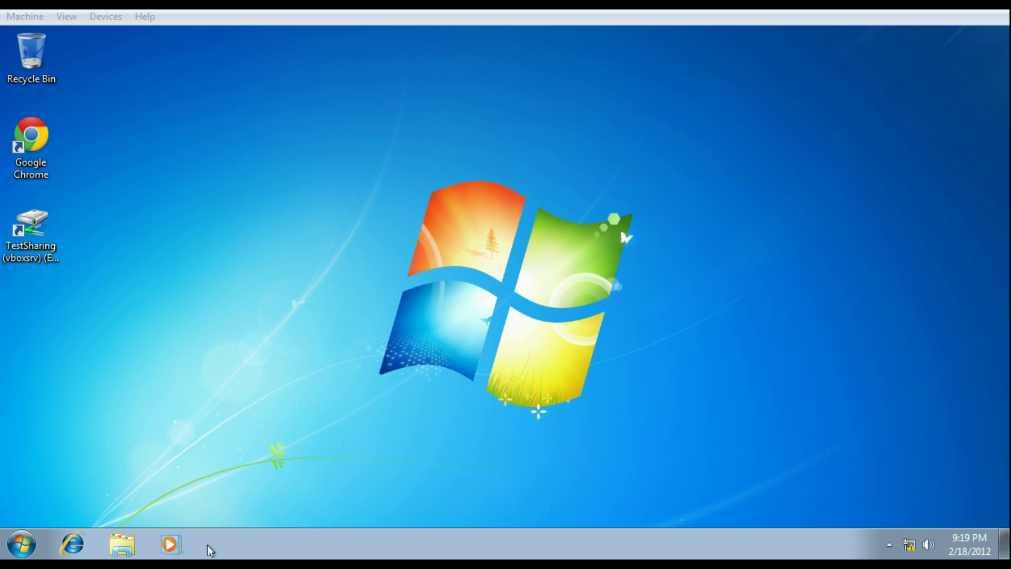
Open Computer Management via Start > Computer > Manage and show Disk Management's Disk 0 layout
{"action": "left_click", "coordinate": [22, 548]}
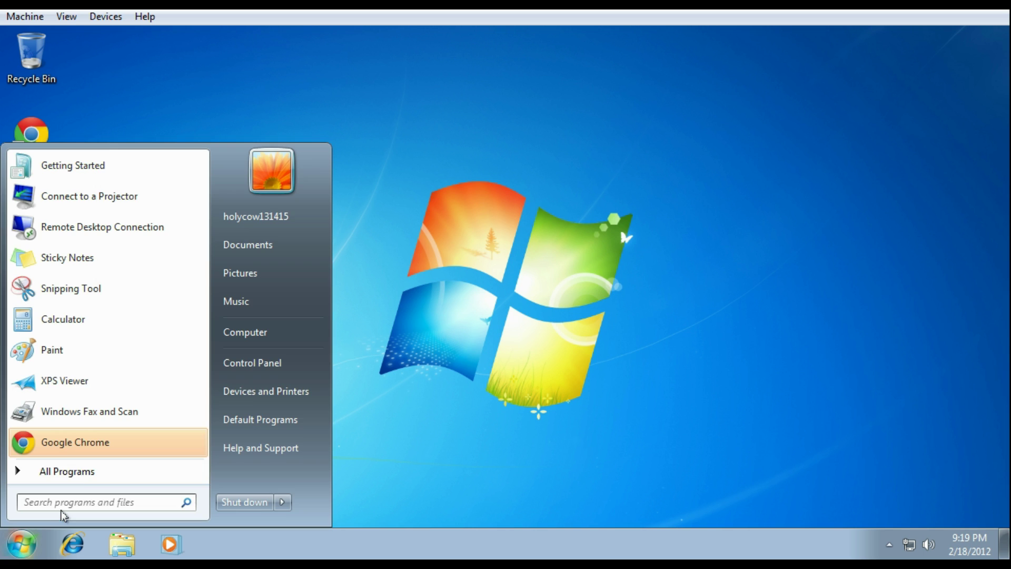
{"action": "right_click", "coordinate": [271, 333]}
{"action": "left_click", "coordinate": [309, 359]}
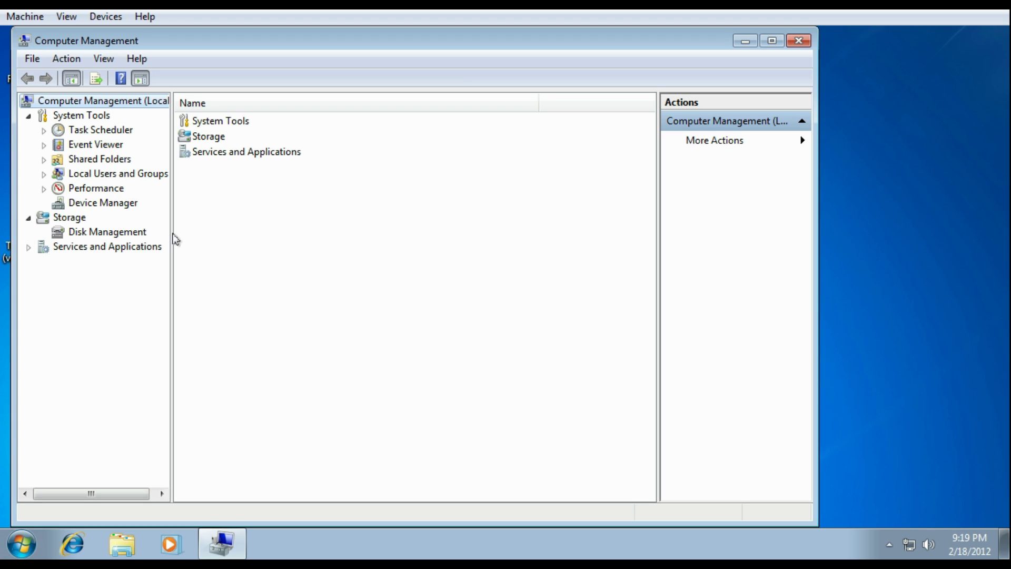
{"action": "left_click", "coordinate": [128, 235]}
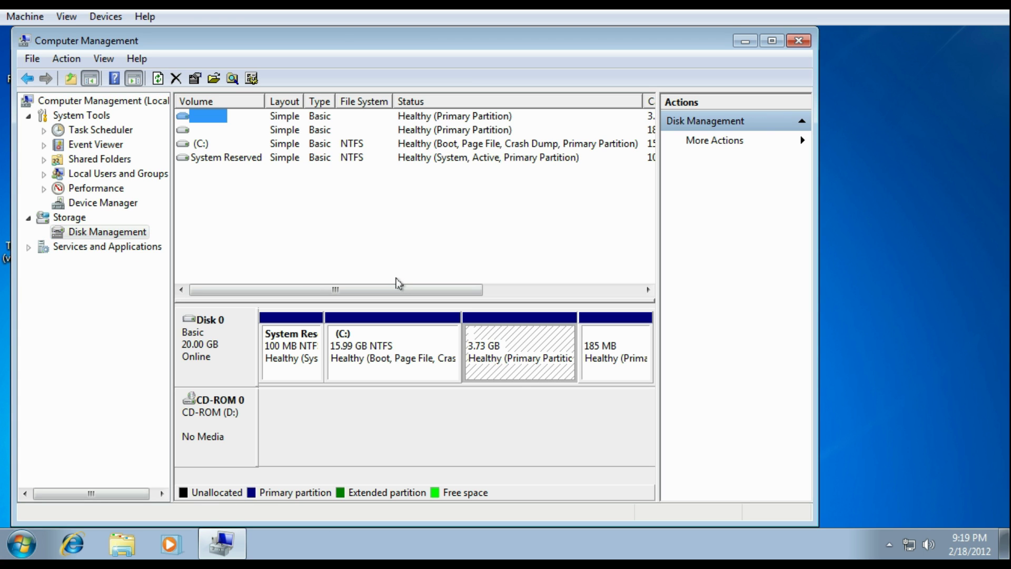